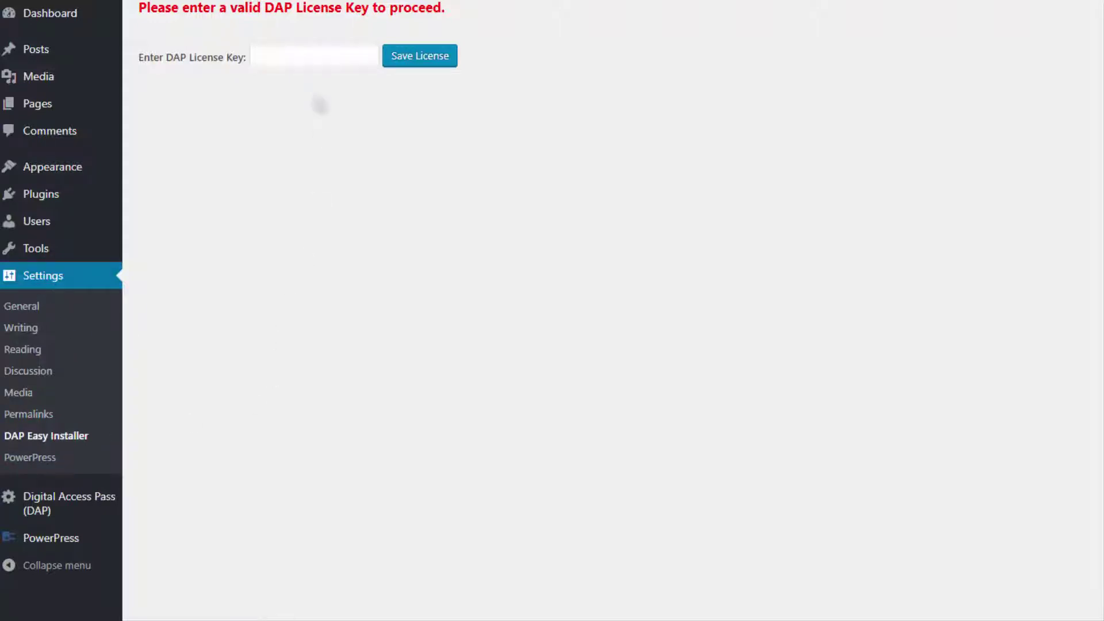
# Step: Enter the DAP license key in the installer's license key field
pyautogui.click(293, 59)
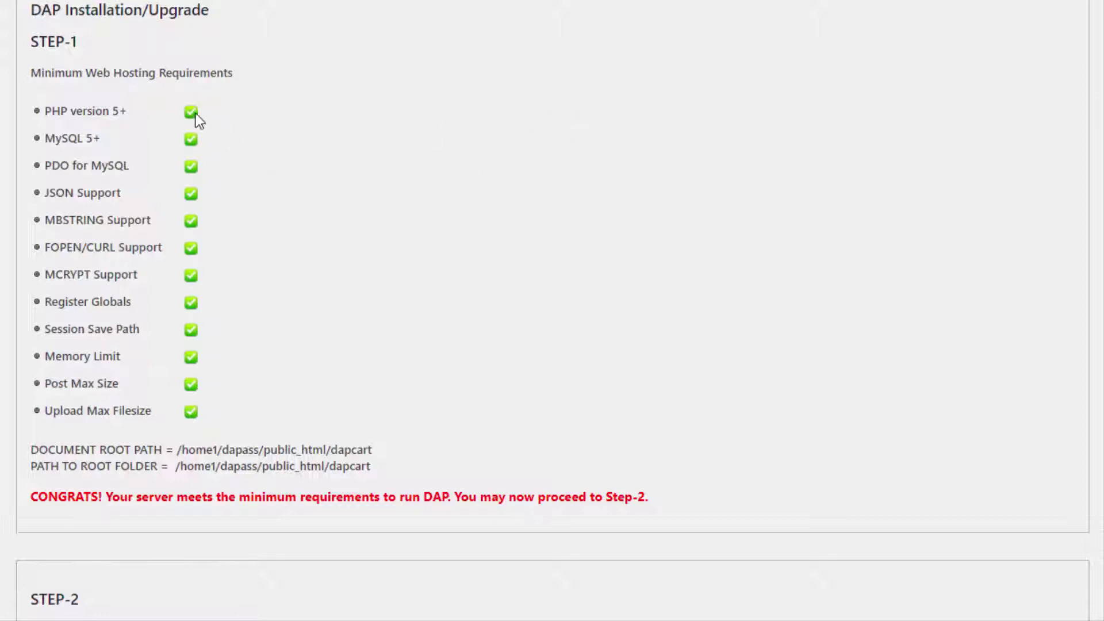
pyautogui.scroll(-6, 145, 339)
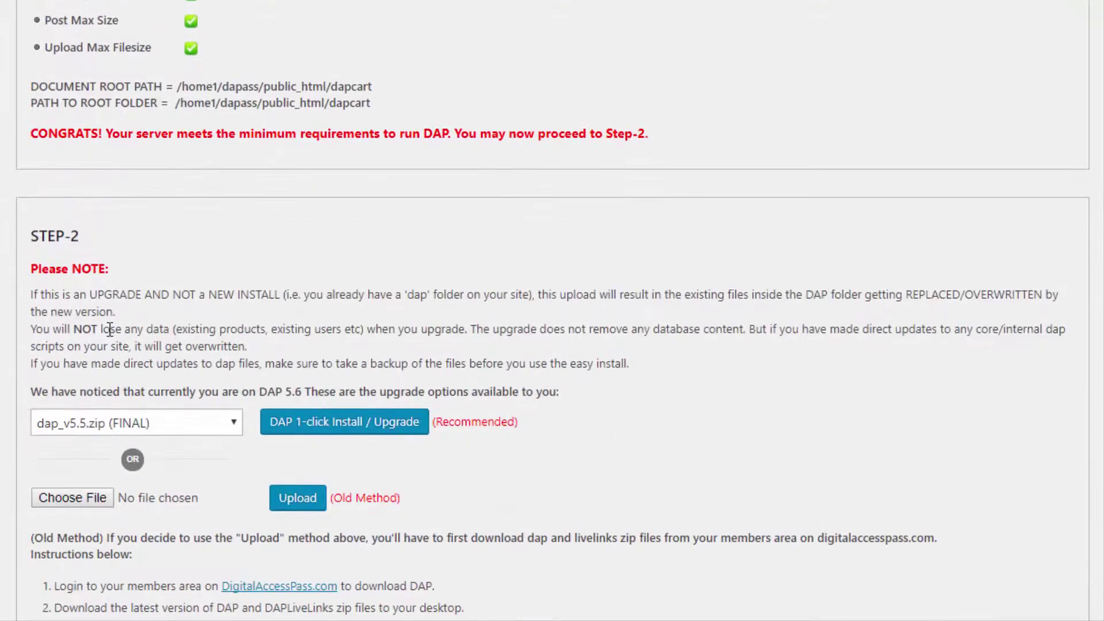
pyautogui.click(88, 431)
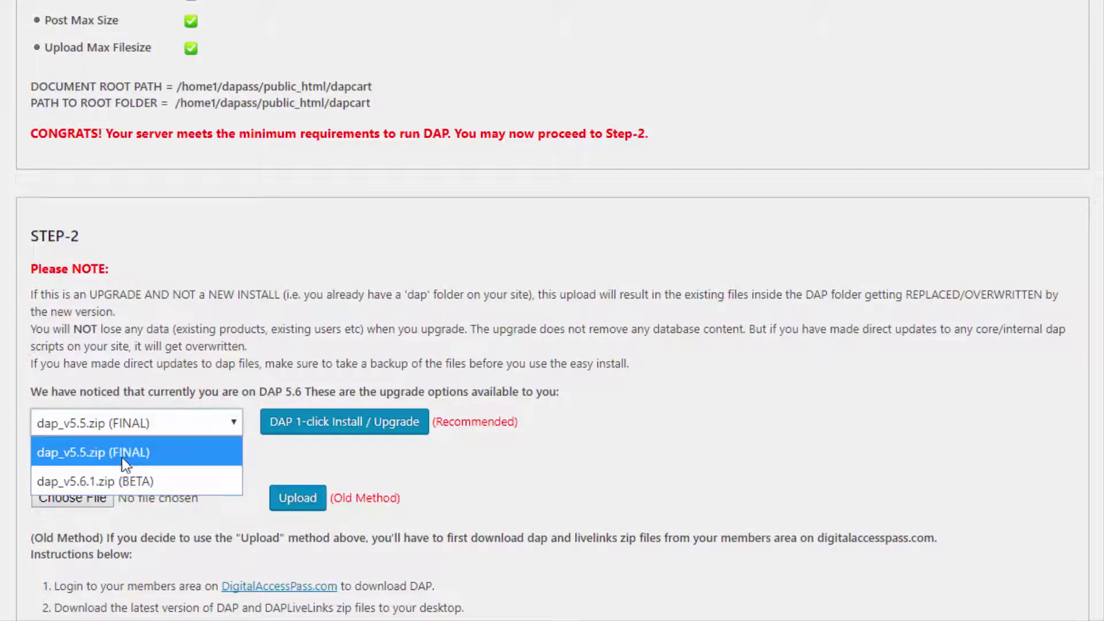
pyautogui.click(198, 356)
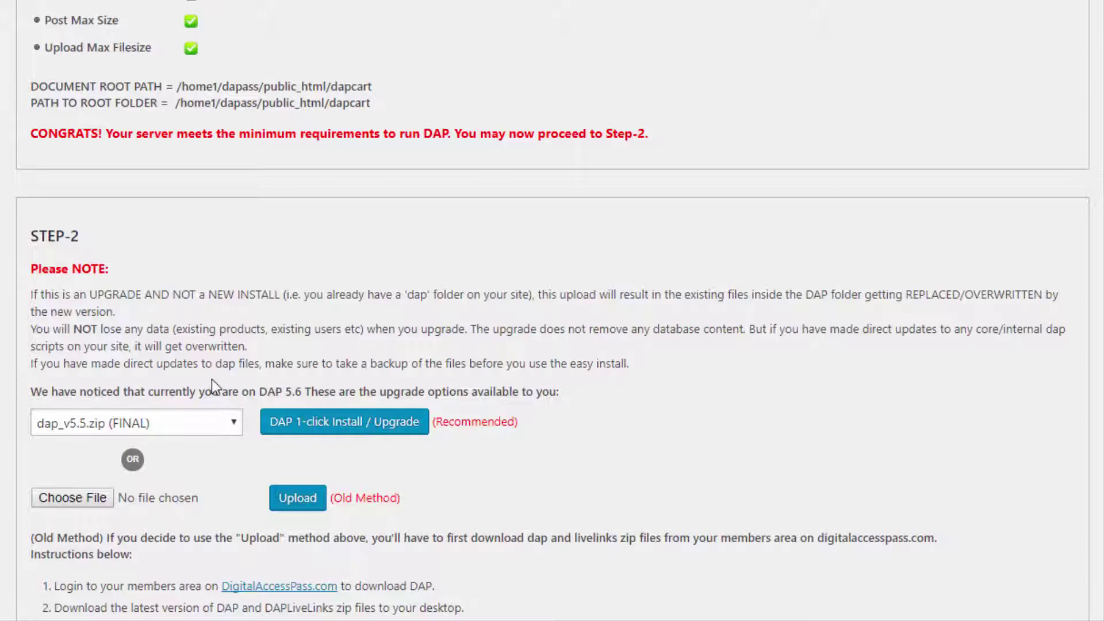
pyautogui.scroll(-3, 212, 381)
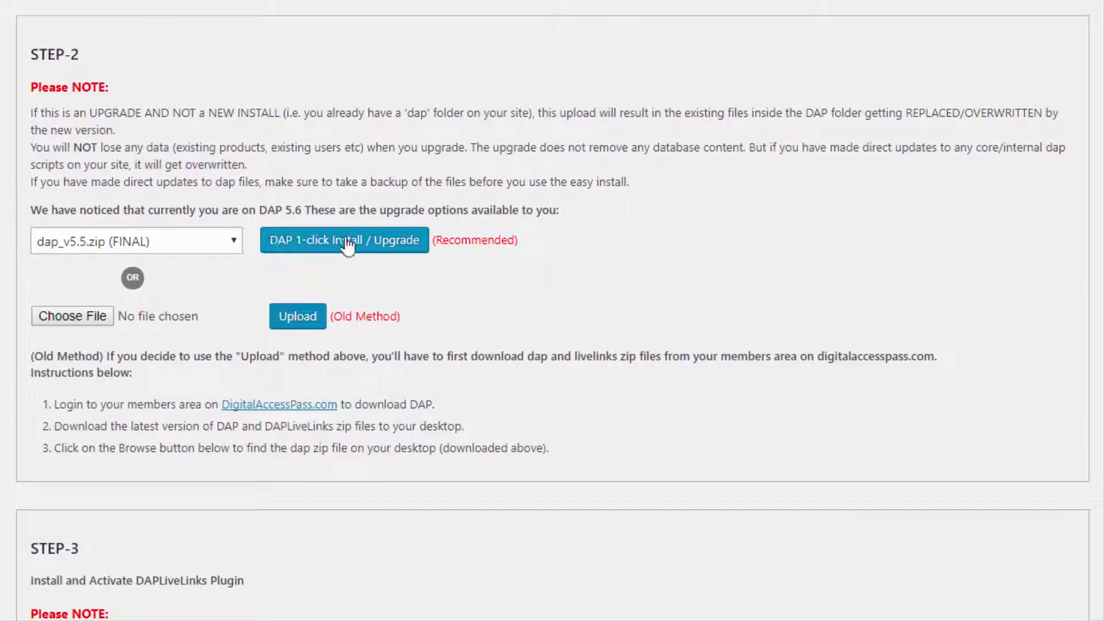
pyautogui.click(168, 241)
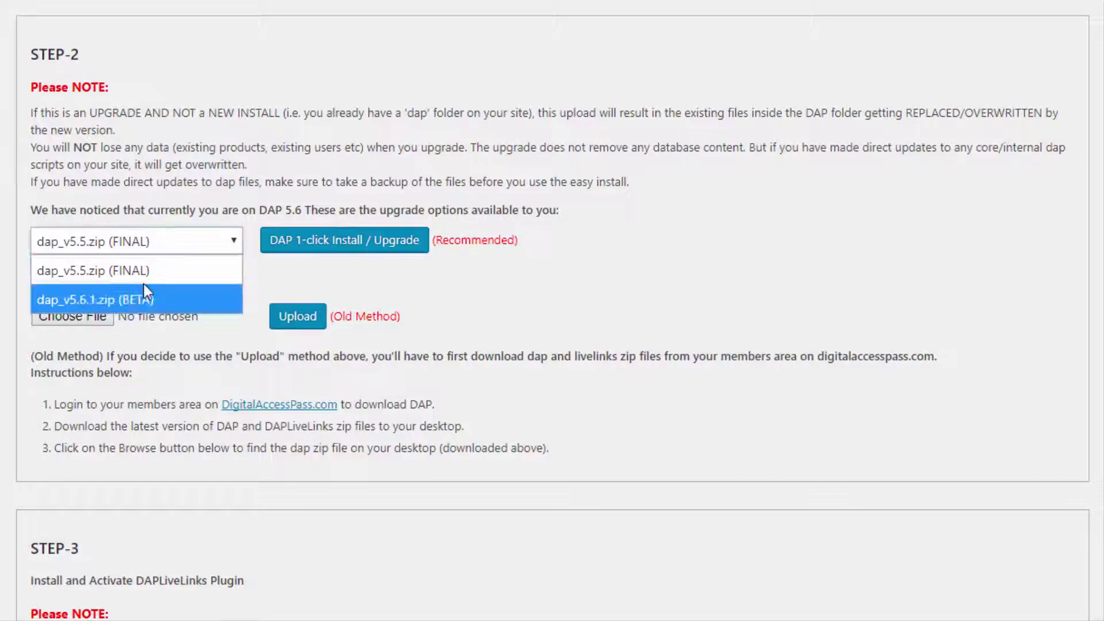
pyautogui.click(115, 268)
pyautogui.scroll(-2, 340, 393)
pyautogui.scroll(-3, 338, 385)
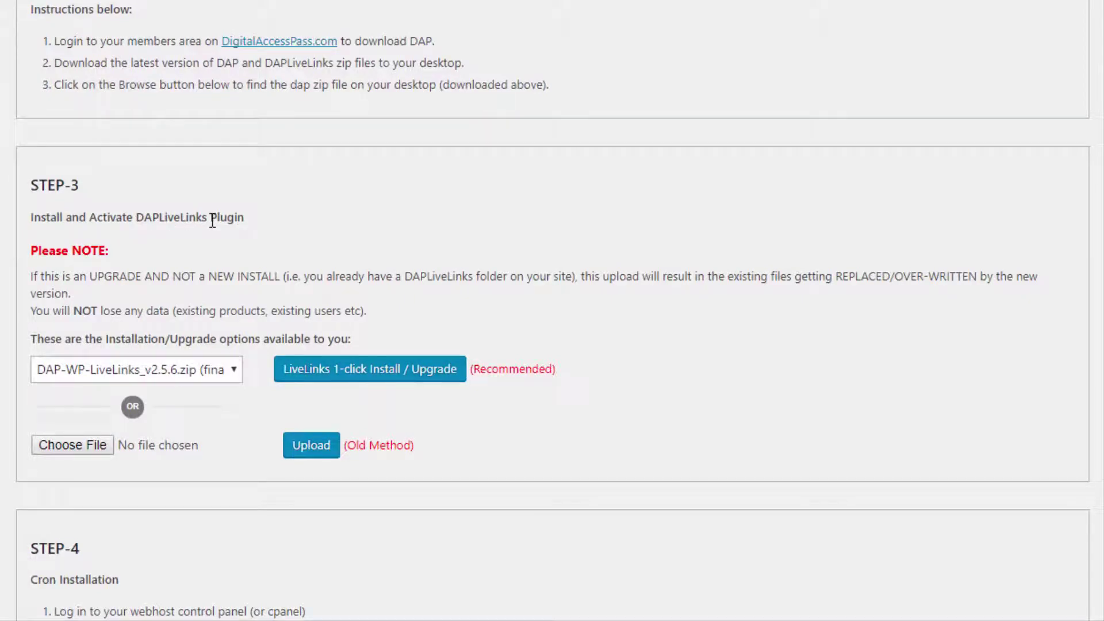
pyautogui.click(133, 371)
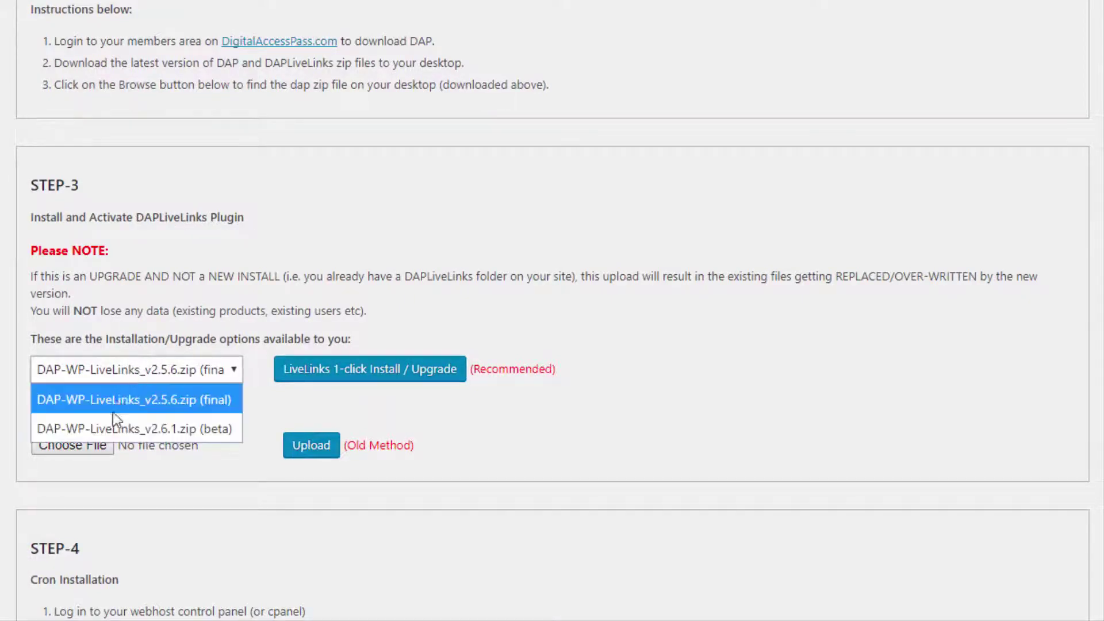
pyautogui.click(590, 420)
pyautogui.scroll(-3, 218, 404)
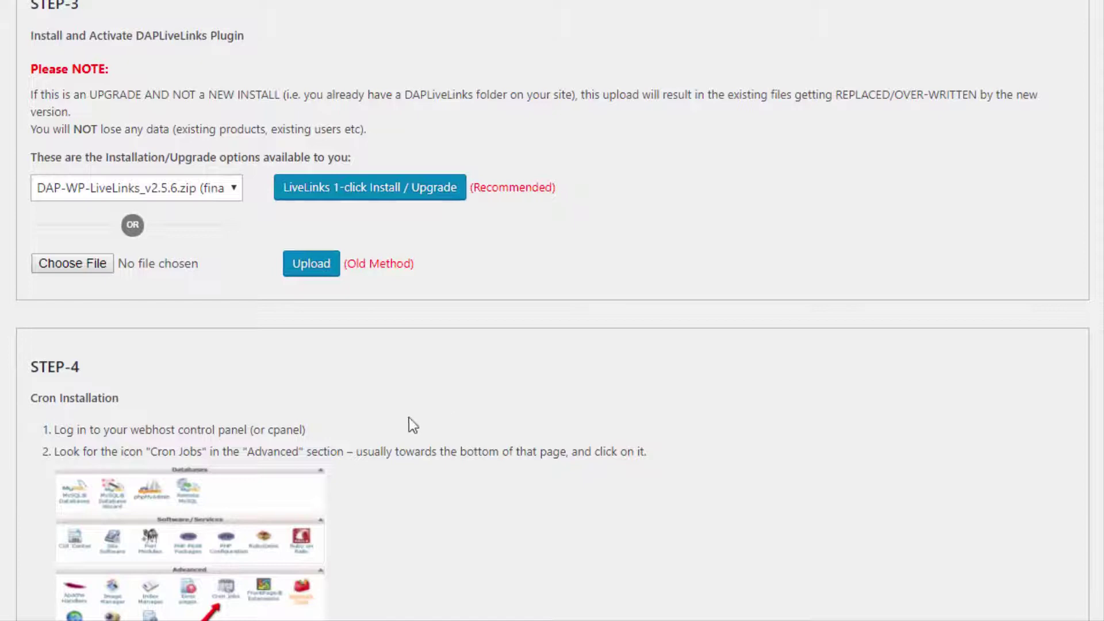
pyautogui.scroll(-3, 206, 412)
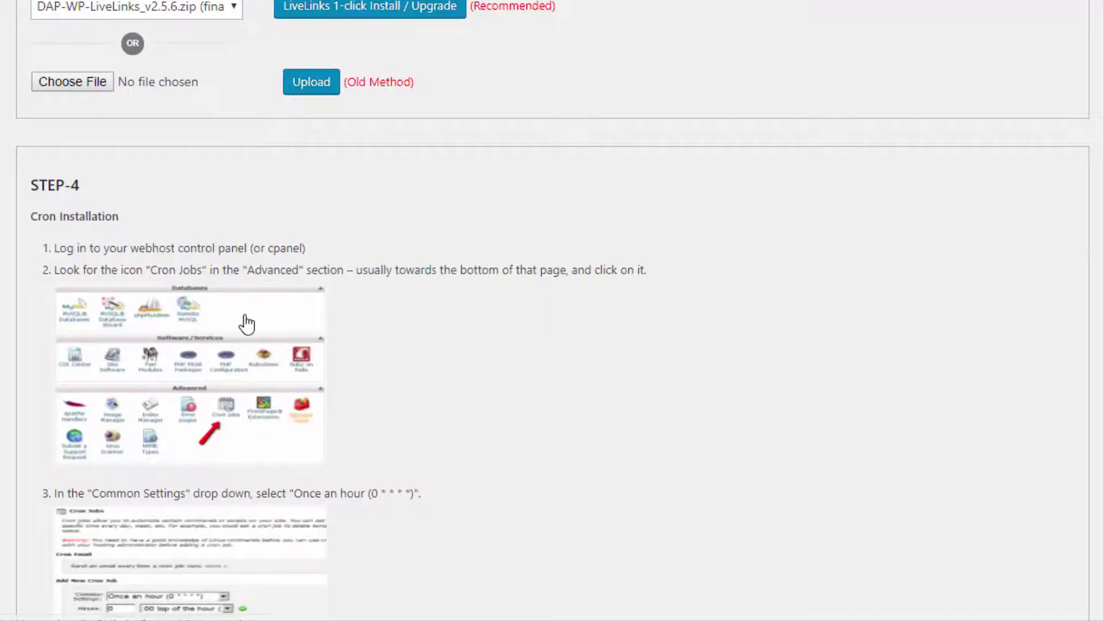
pyautogui.scroll(14, 247, 321)
pyautogui.scroll(8, 291, 259)
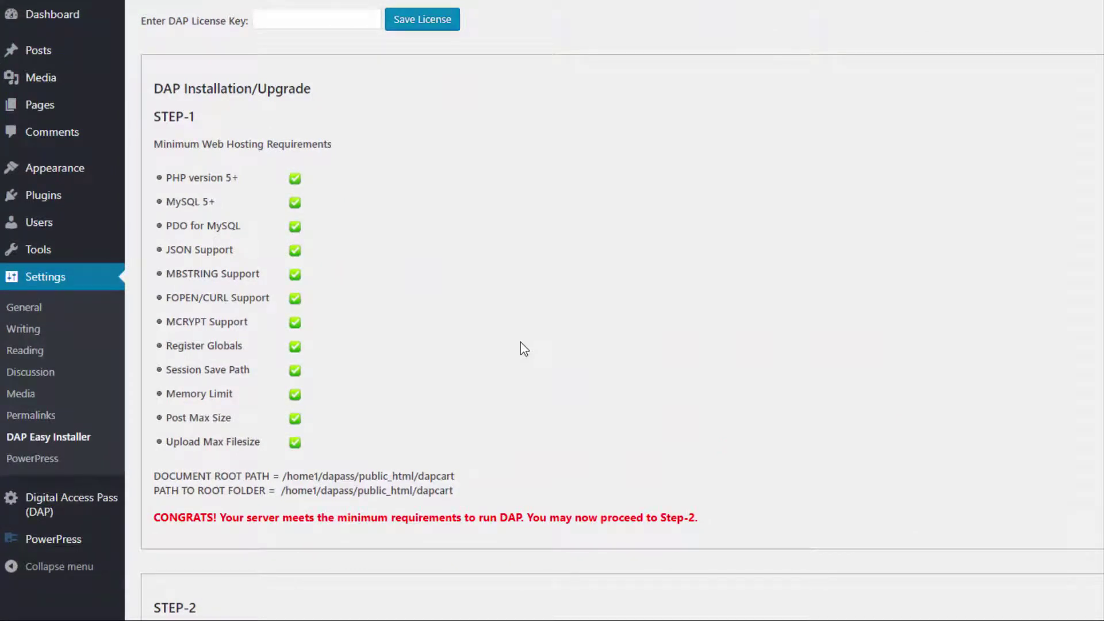
pyautogui.scroll(-6, 322, 331)
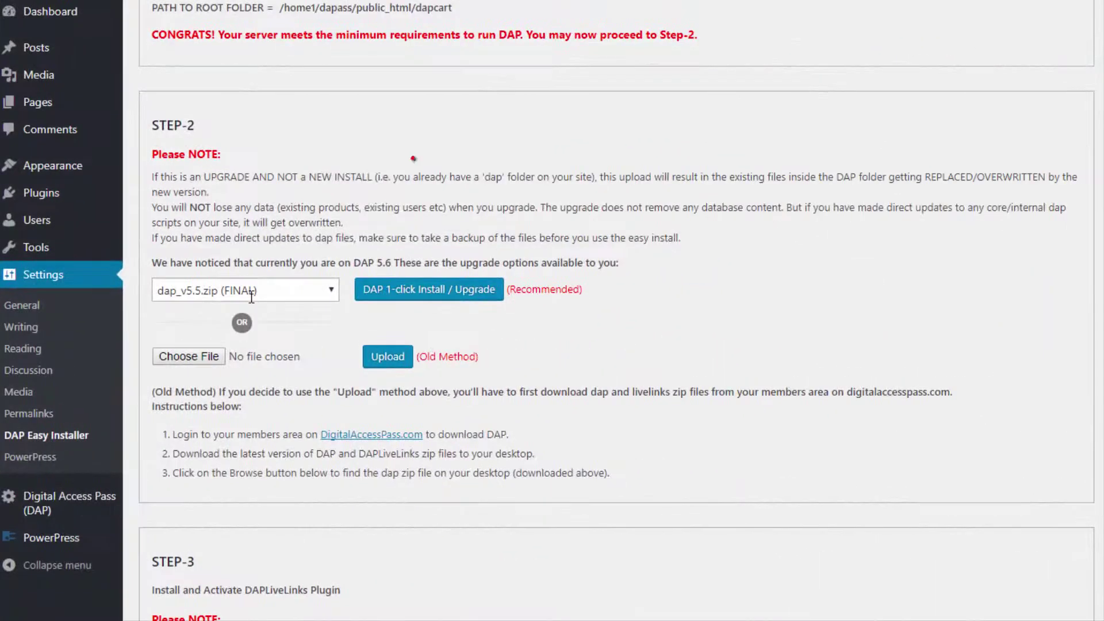
# Step: Pick dap_v5.6.1.zip (BETA) from the DAP version list and run the 1-click upgrade
pyautogui.click(263, 296)
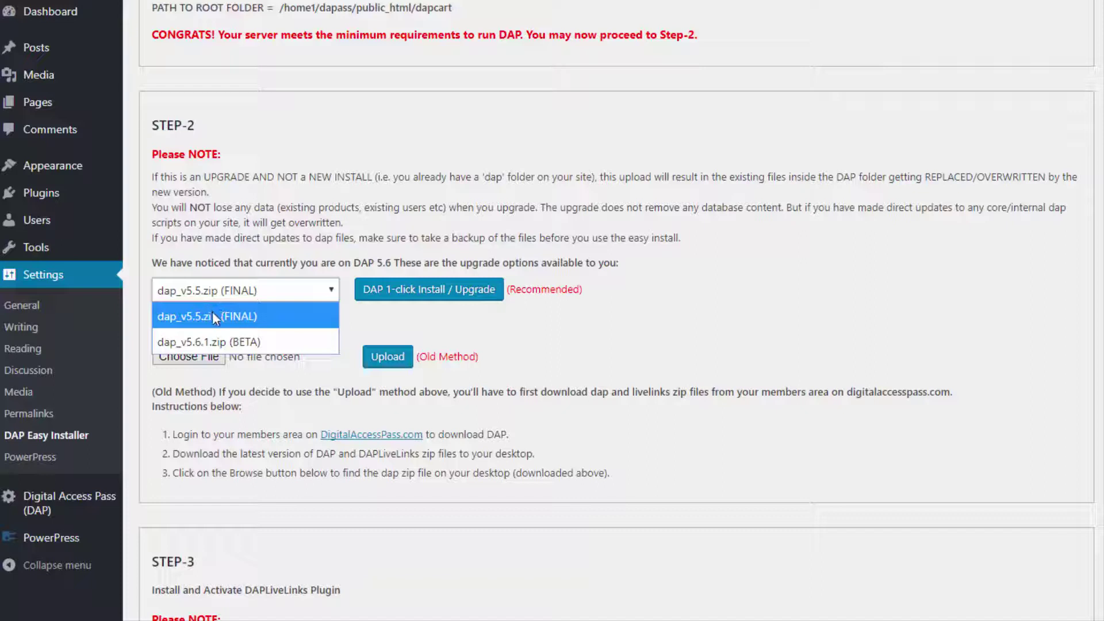
pyautogui.click(240, 324)
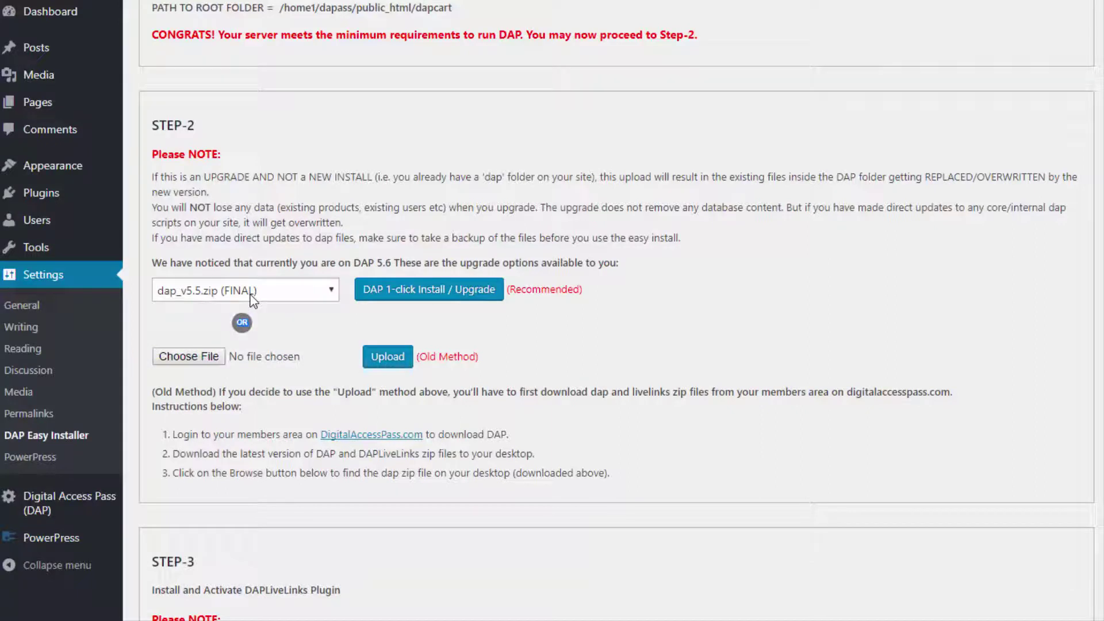
pyautogui.click(252, 294)
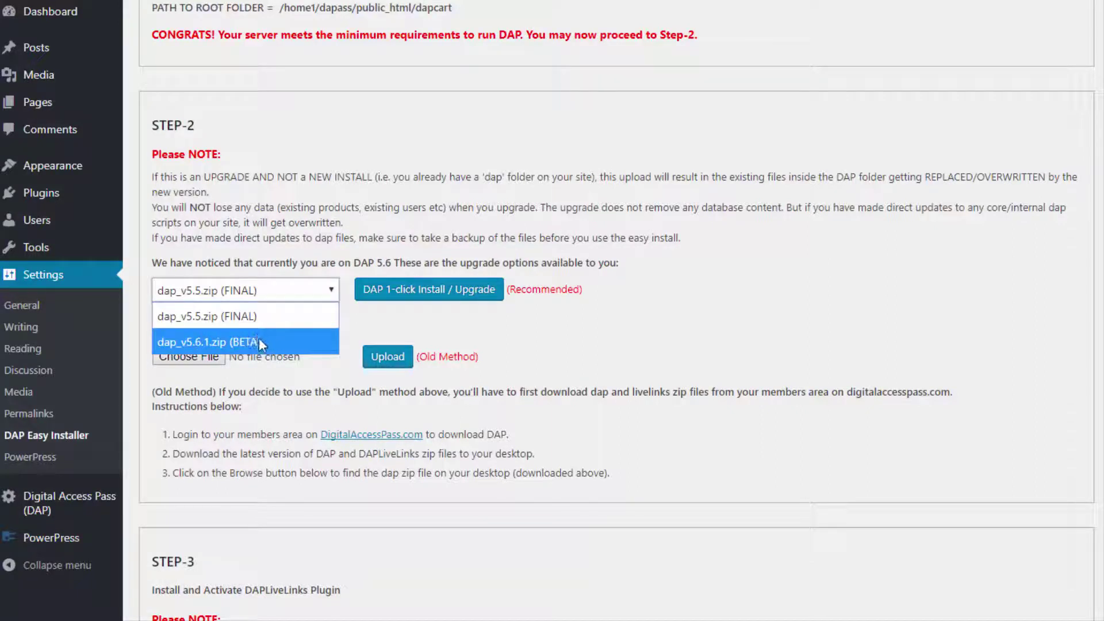
pyautogui.click(259, 340)
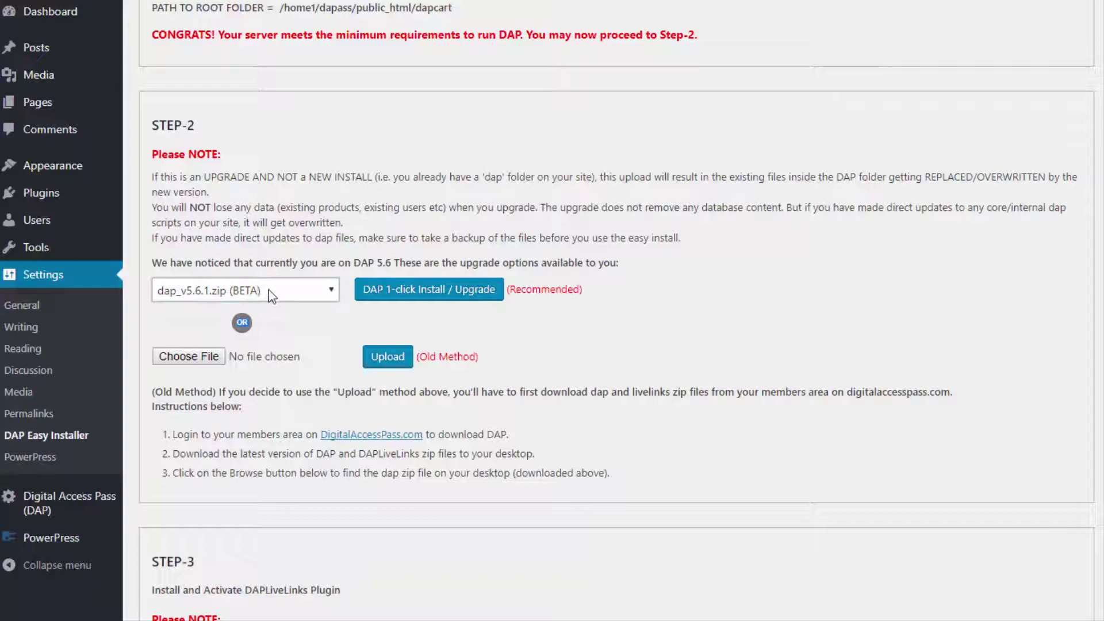
pyautogui.click(419, 291)
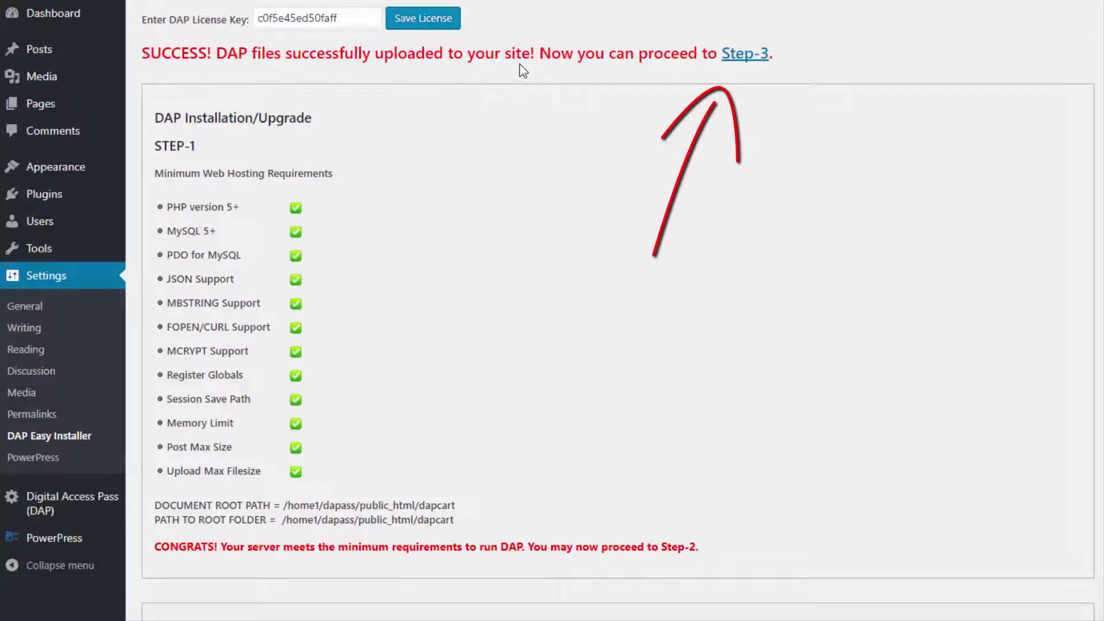
pyautogui.click(764, 54)
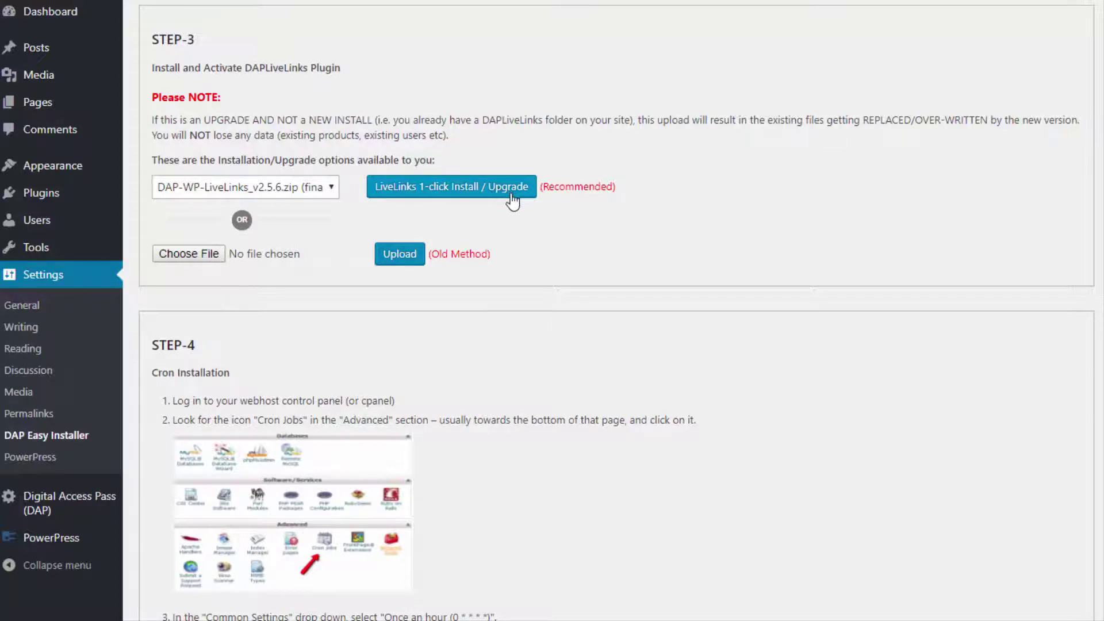
pyautogui.scroll(5, 506, 196)
pyautogui.scroll(1, 442, 43)
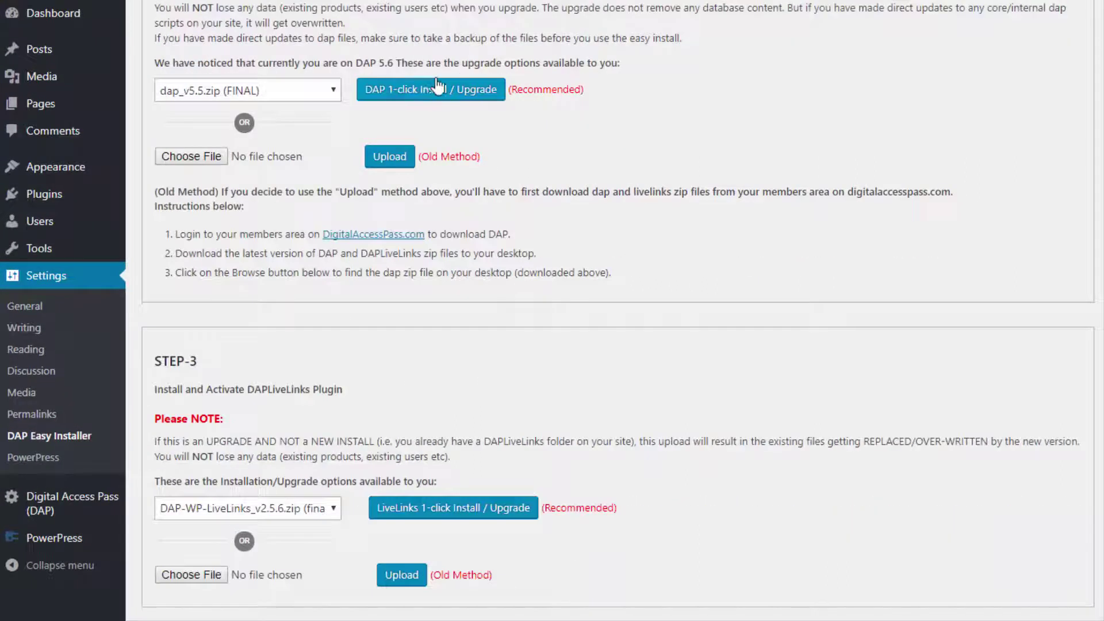
pyautogui.scroll(-3, 595, 337)
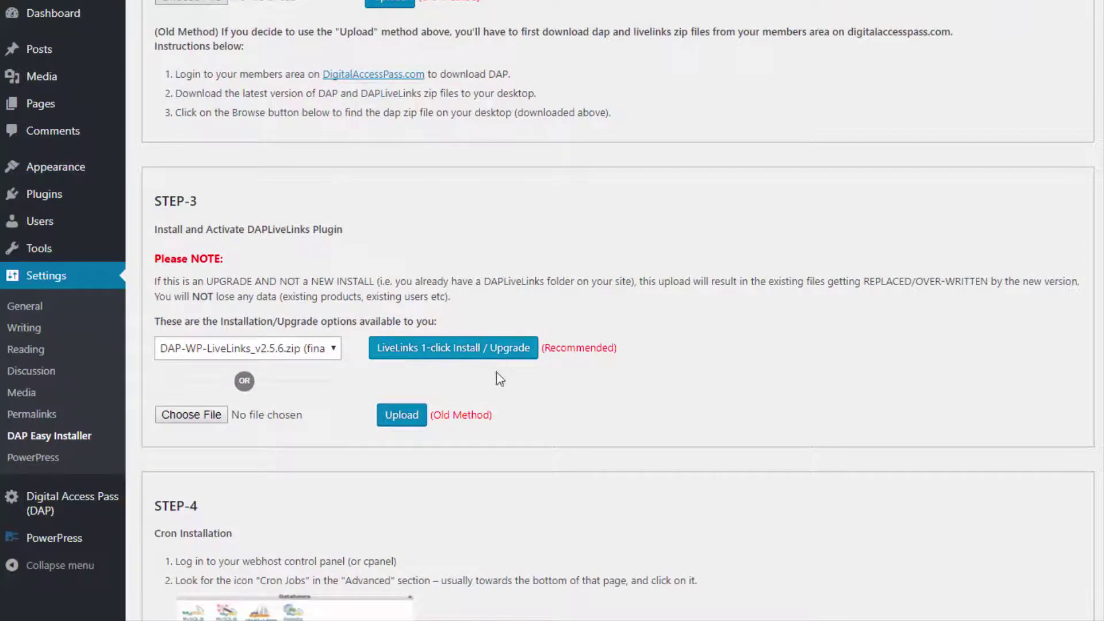
pyautogui.click(304, 352)
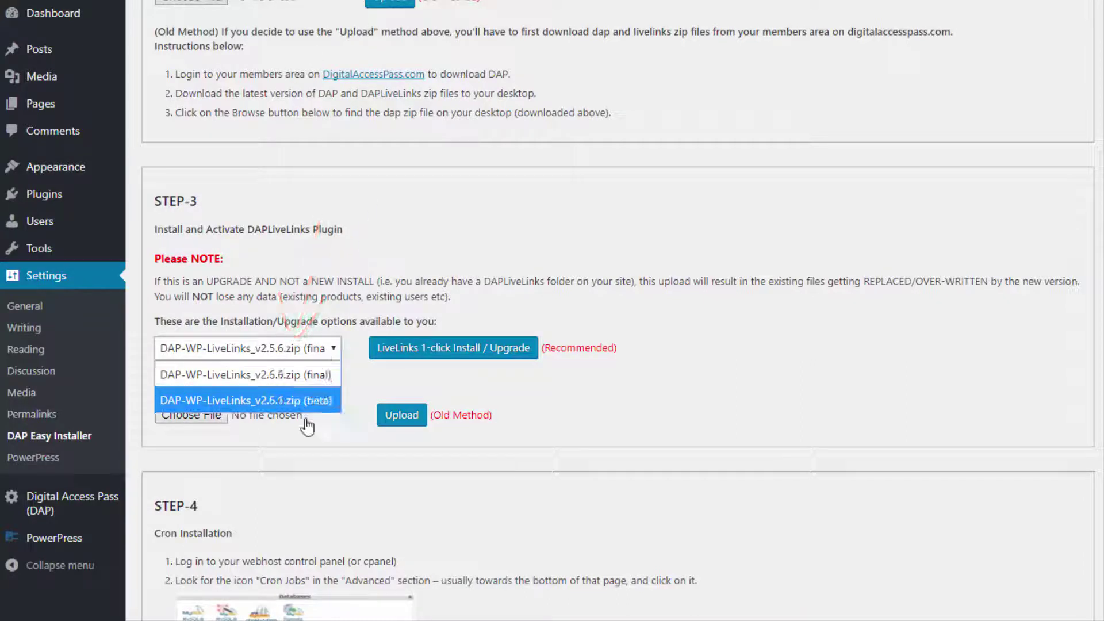
pyautogui.scroll(3, 264, 92)
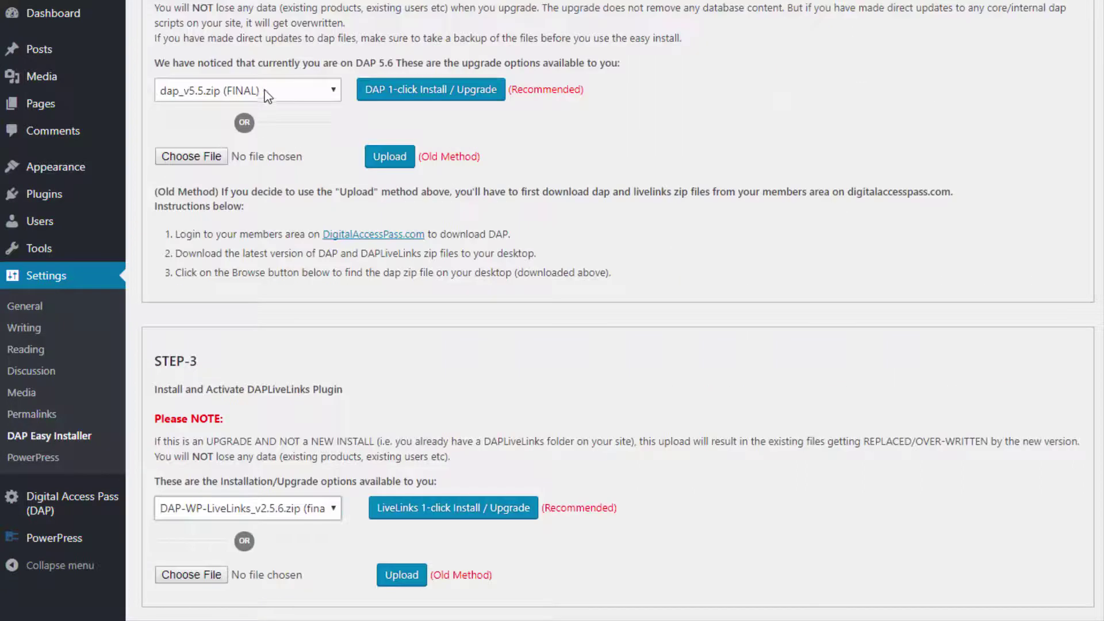
pyautogui.click(225, 98)
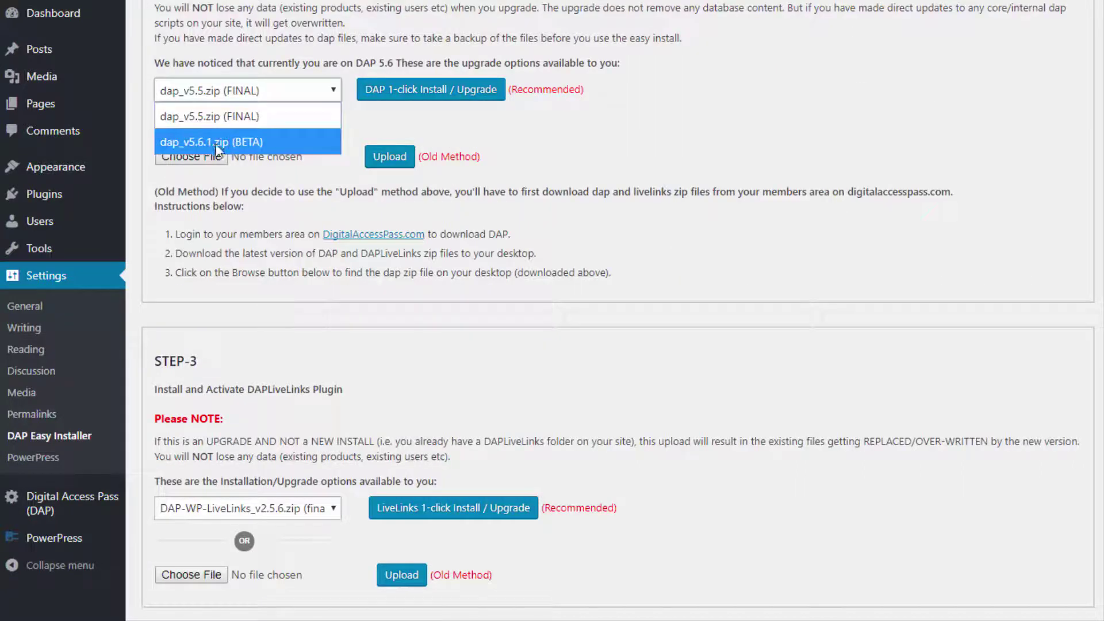
pyautogui.scroll(-3, 712, 482)
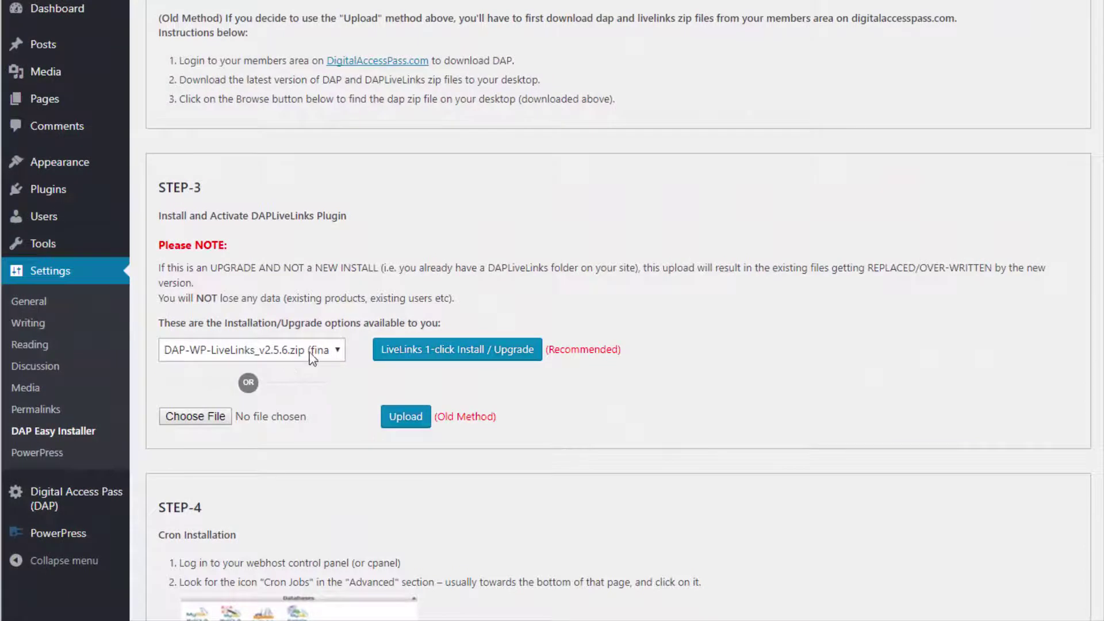
# Step: Choose DAP-WP-LiveLinks_v2.6.1.zip (beta) and run the LiveLinks 1-click upgrade
pyautogui.click(309, 353)
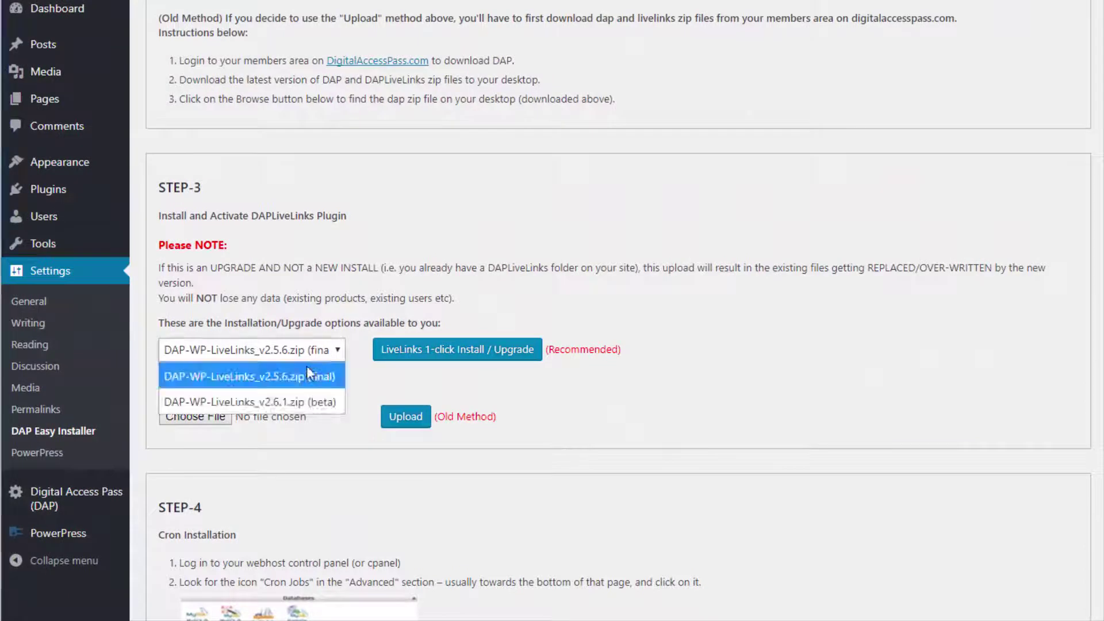
pyautogui.click(311, 375)
pyautogui.click(509, 351)
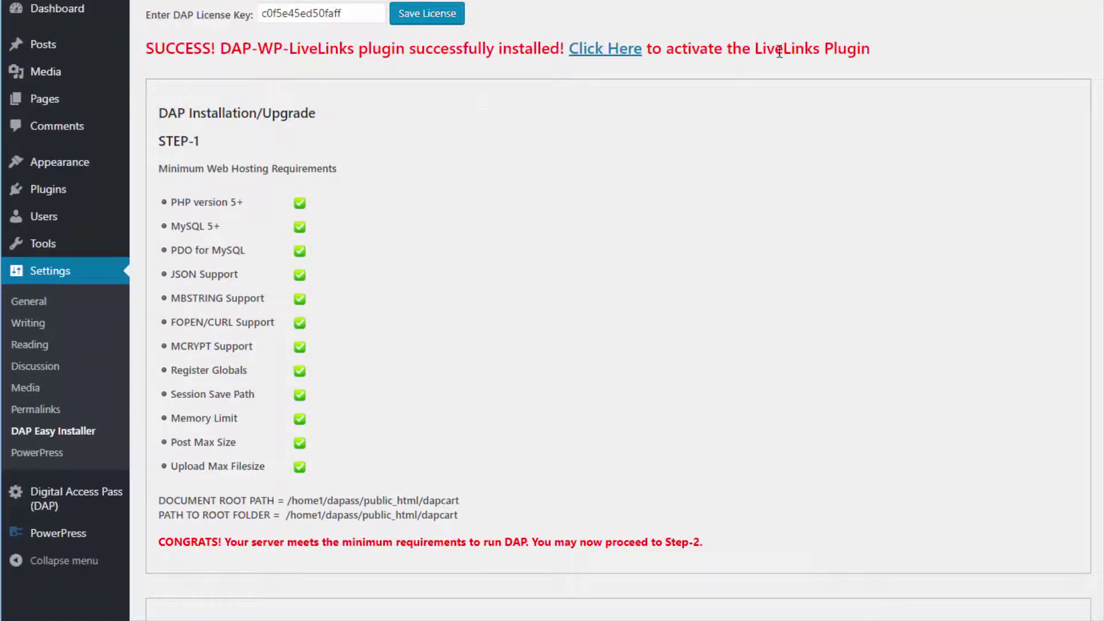
# Step: Activate the new LiveLinks plugin via the success message's 'Click Here' link
pyautogui.click(617, 59)
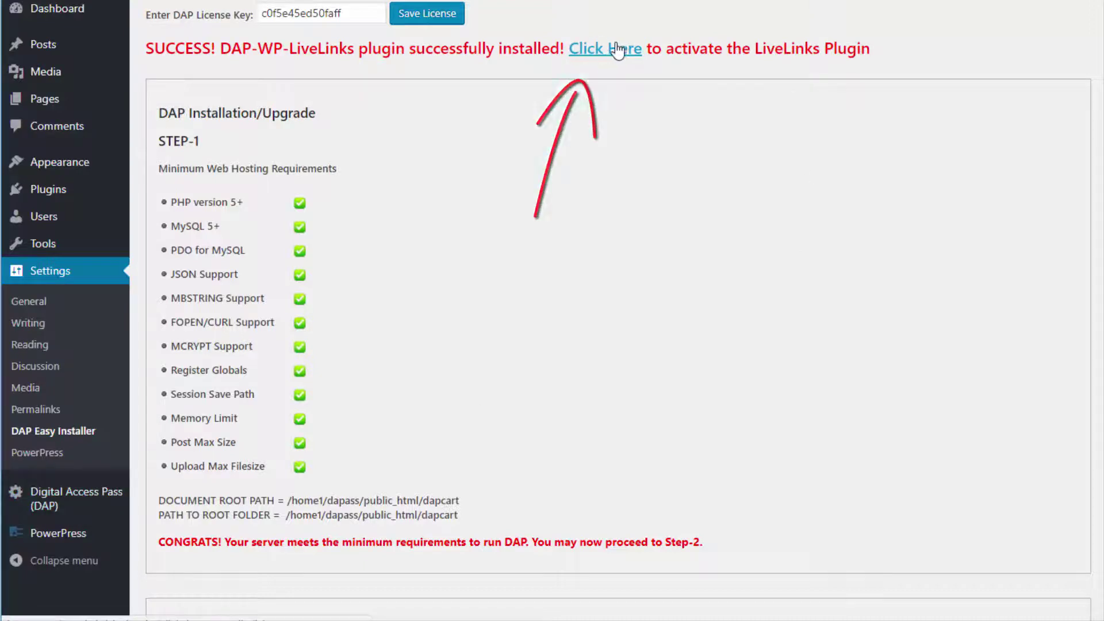
pyautogui.click(601, 49)
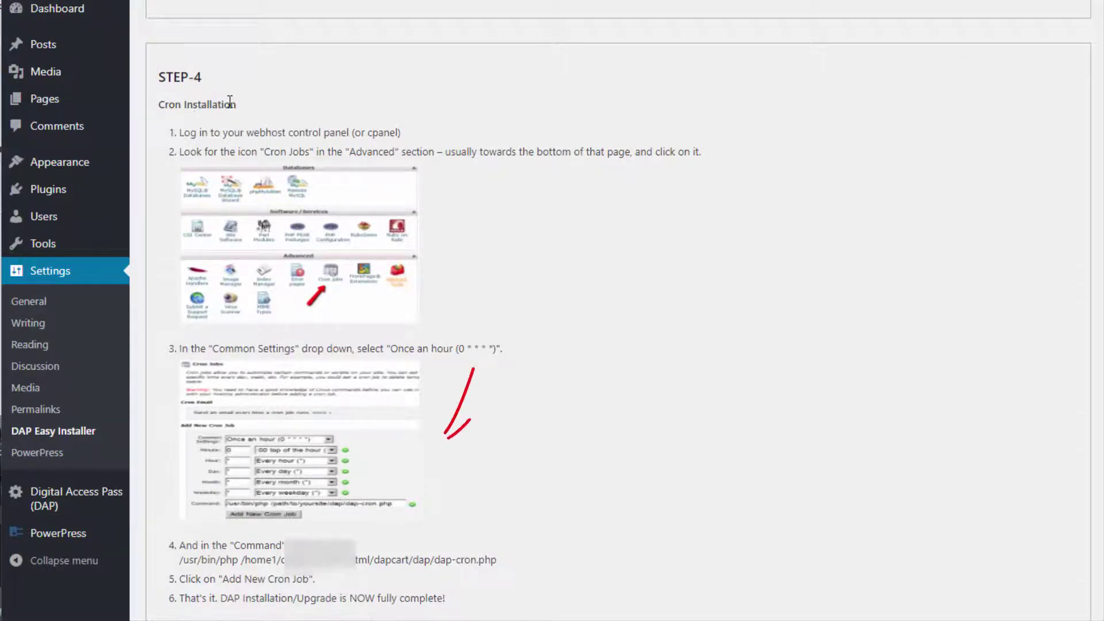
# Step: Select the Step-4 /usr/bin/php cron command line, then return to the Step-1 requirements
pyautogui.scroll(-2, 362, 249)
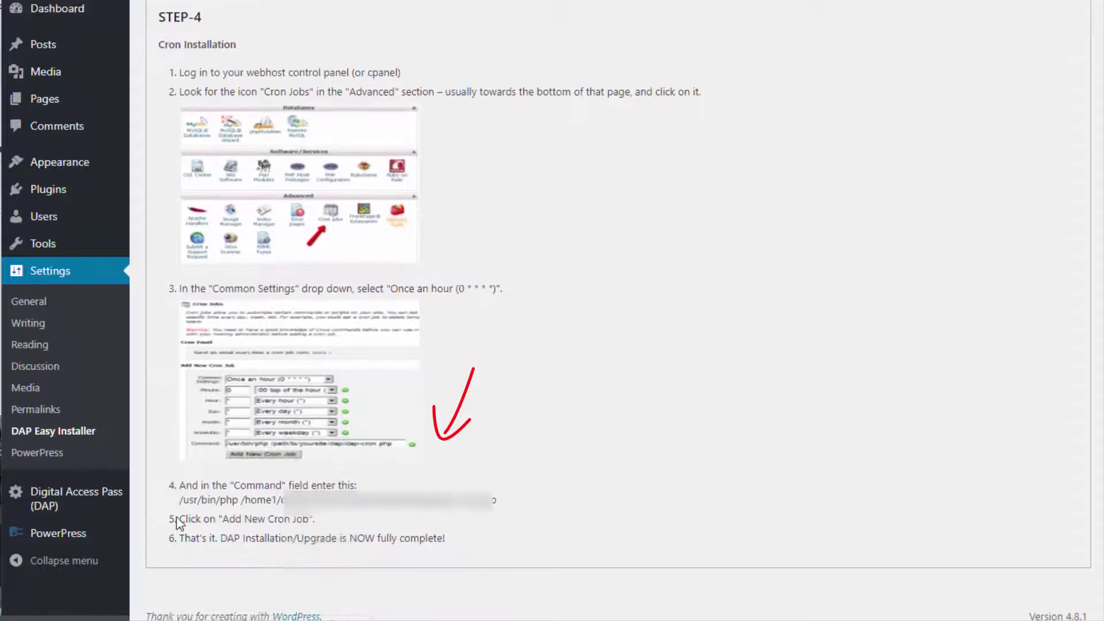
pyautogui.moveTo(180, 499); pyautogui.dragTo(519, 505)
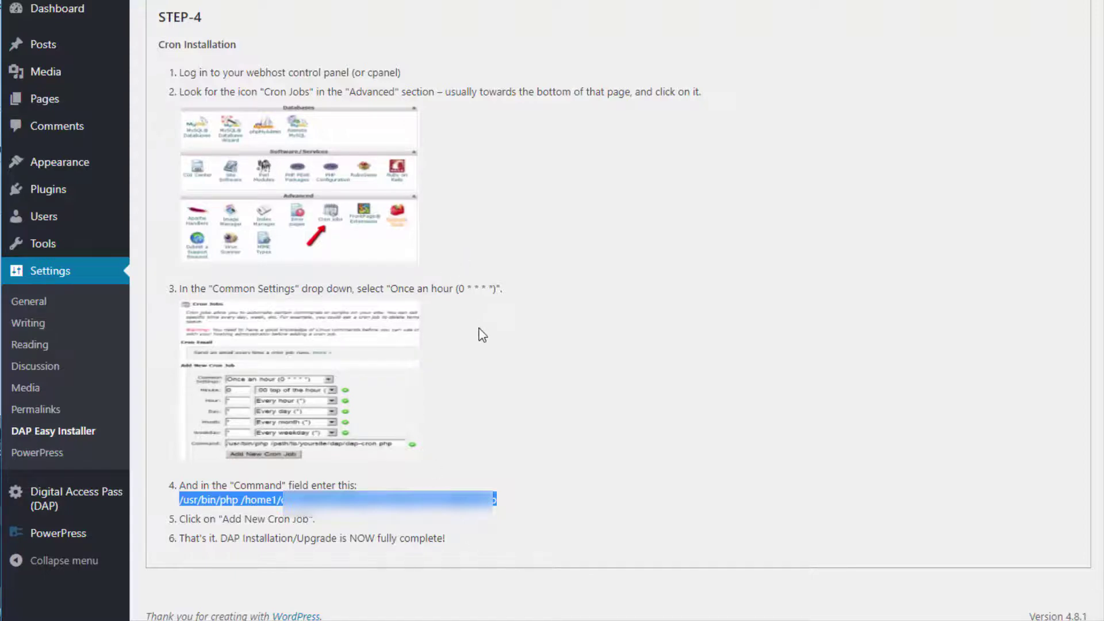
pyautogui.scroll(3, 496, 354)
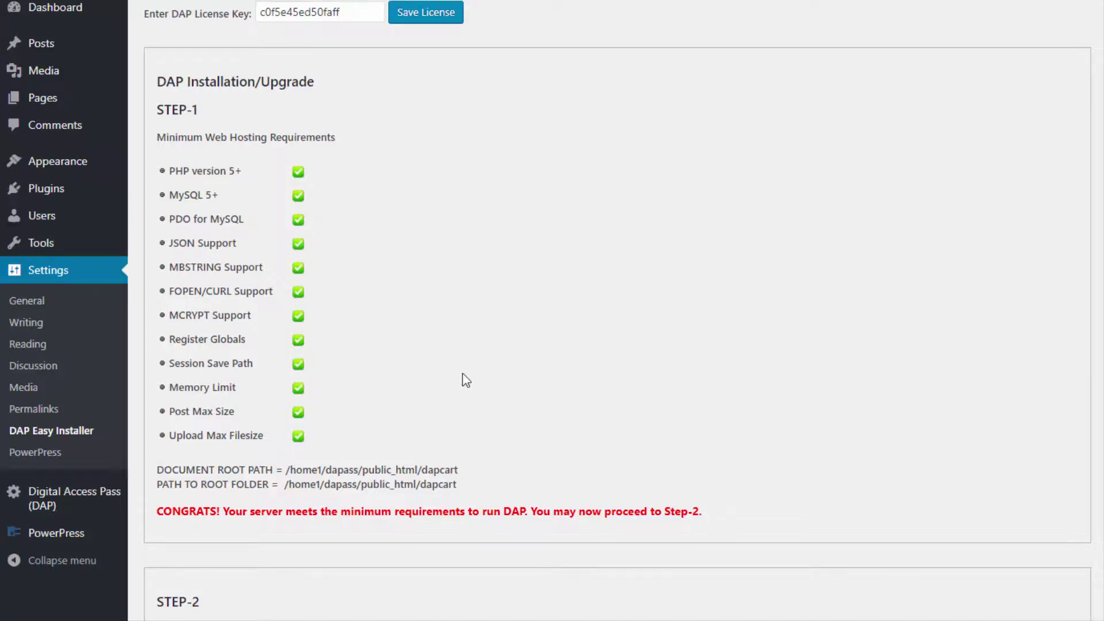
pyautogui.scroll(-7, 345, 329)
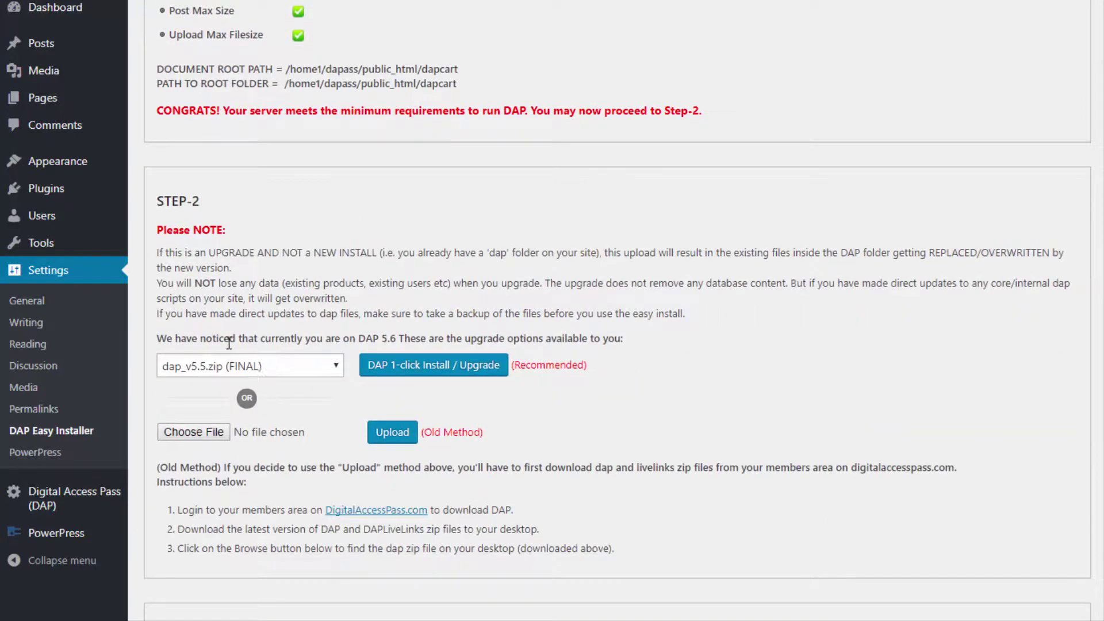
pyautogui.click(276, 367)
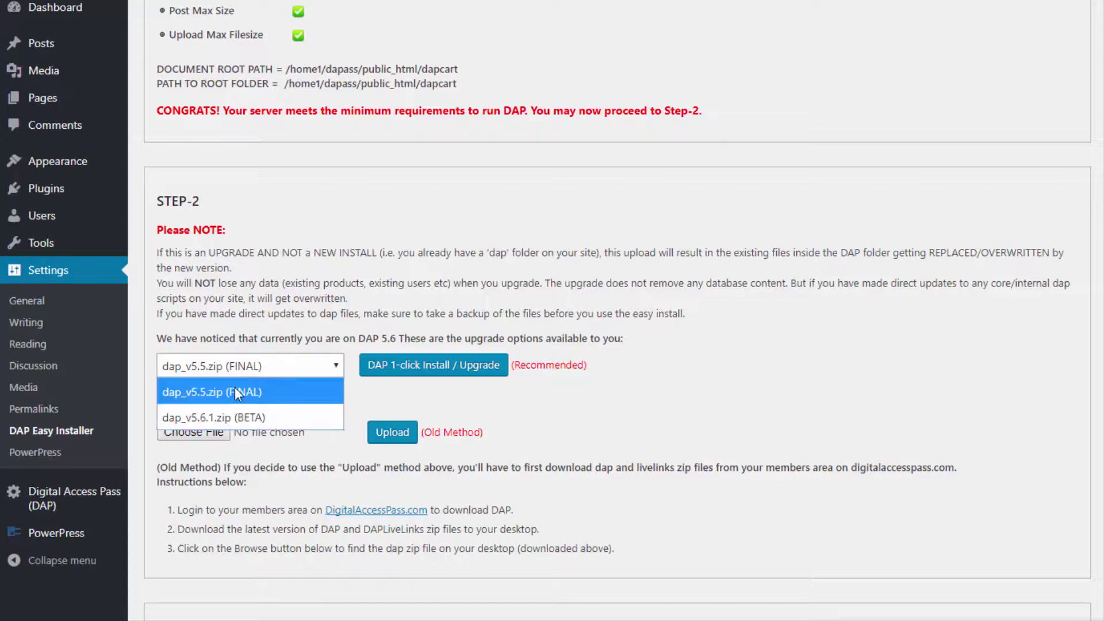
pyautogui.click(552, 270)
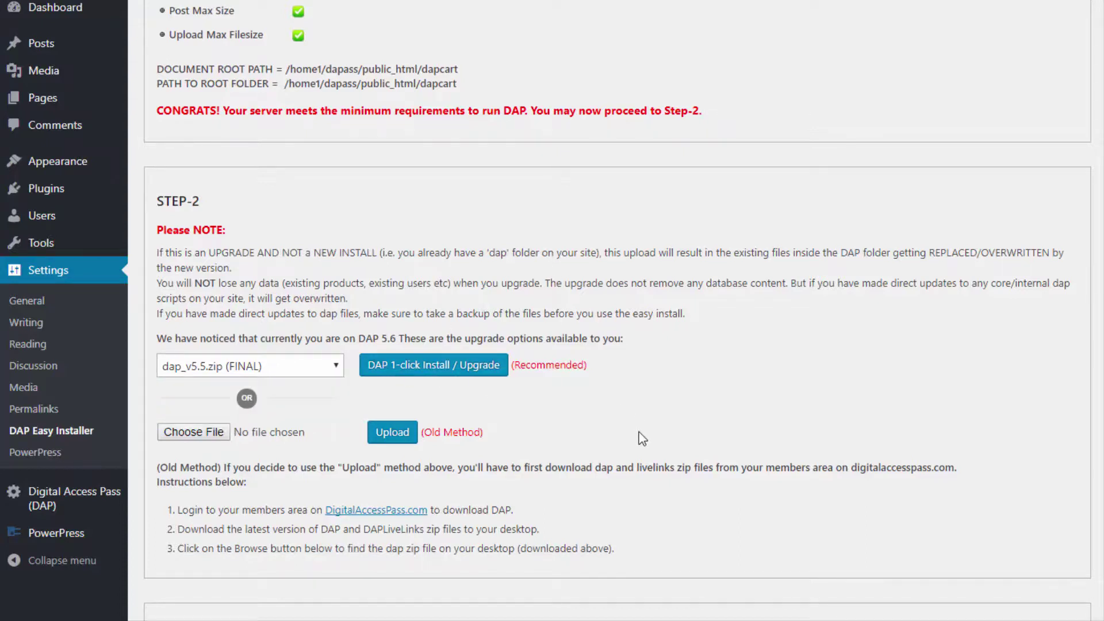
pyautogui.scroll(-7, 638, 440)
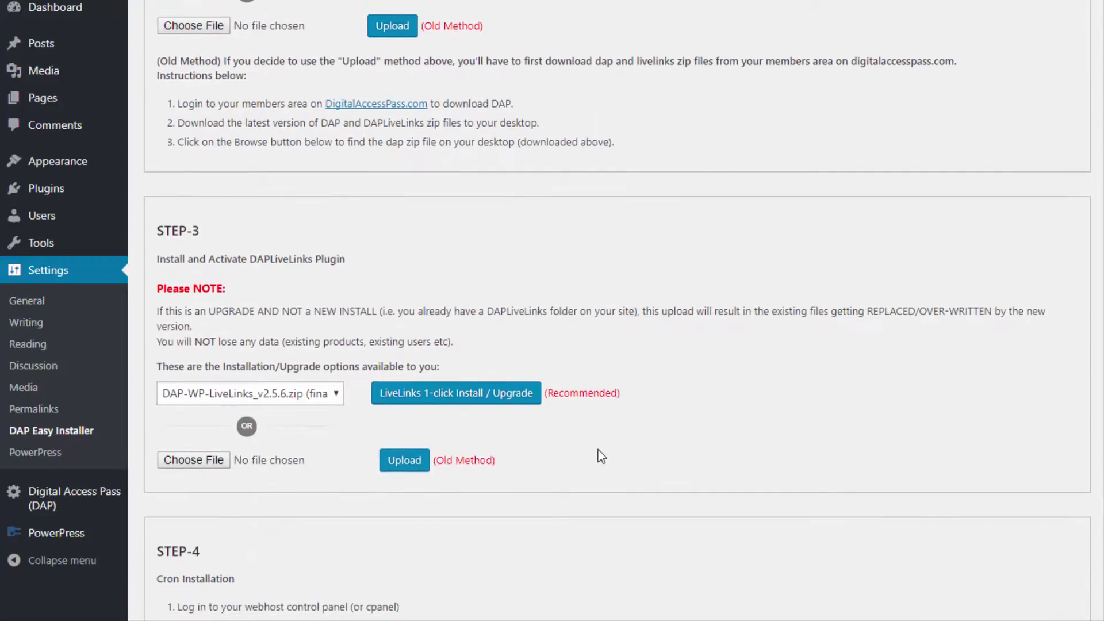
pyautogui.scroll(-3, 601, 456)
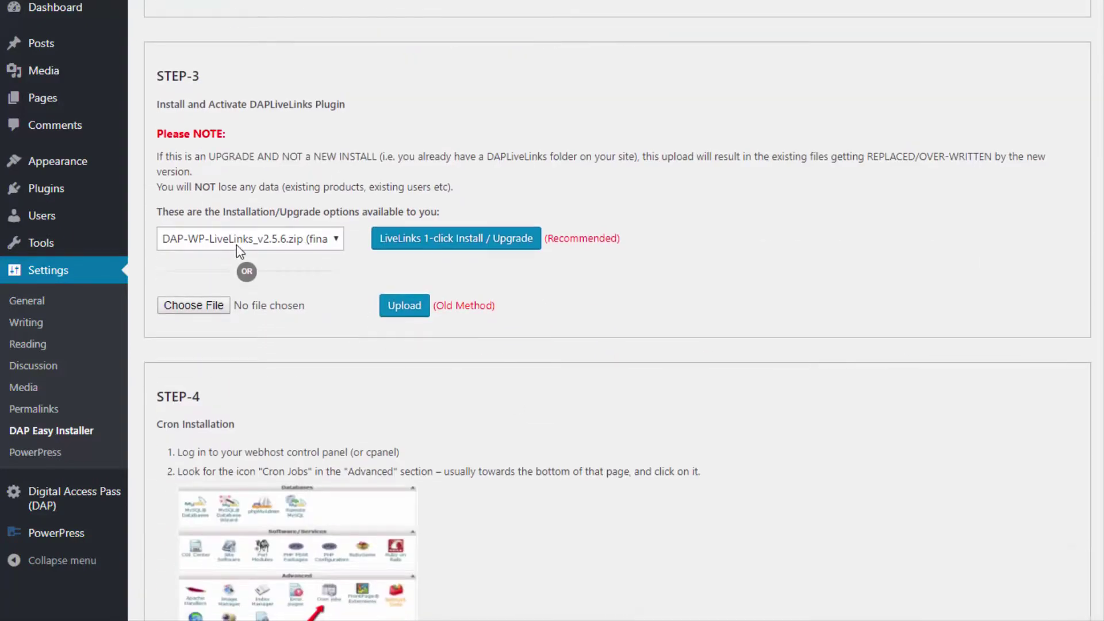
pyautogui.click(265, 243)
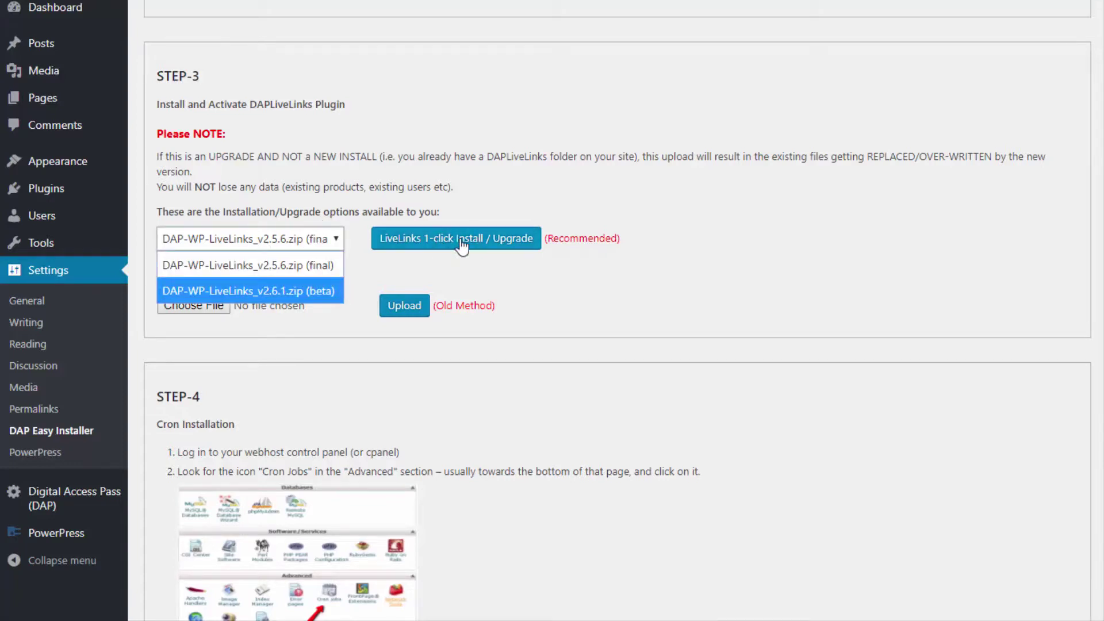
pyautogui.click(629, 293)
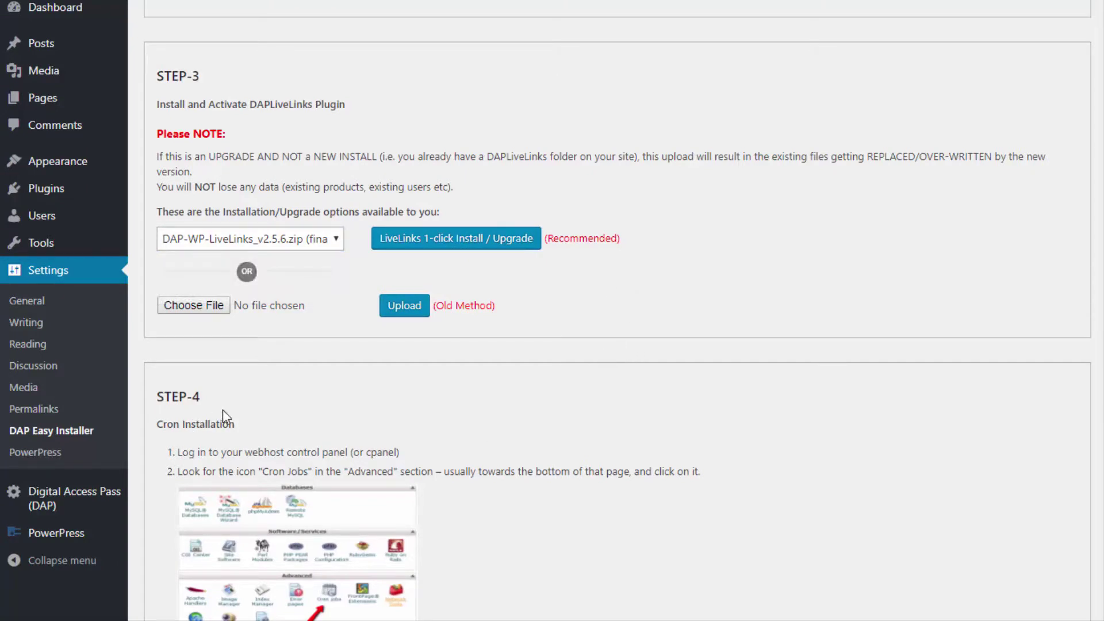
pyautogui.scroll(-1, 371, 451)
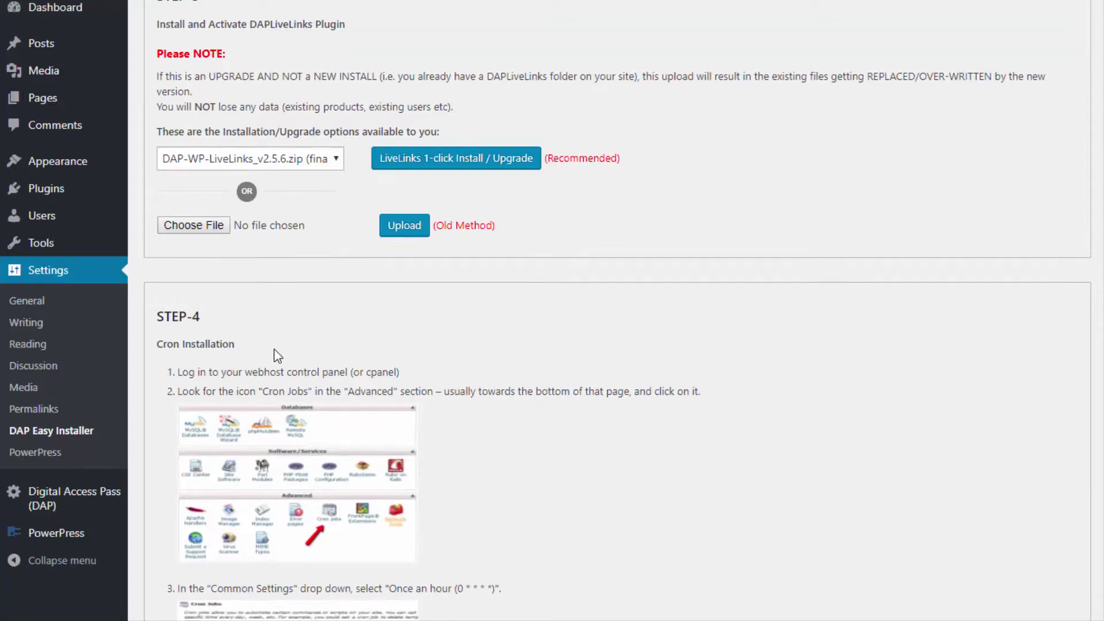
pyautogui.scroll(1, 388, 415)
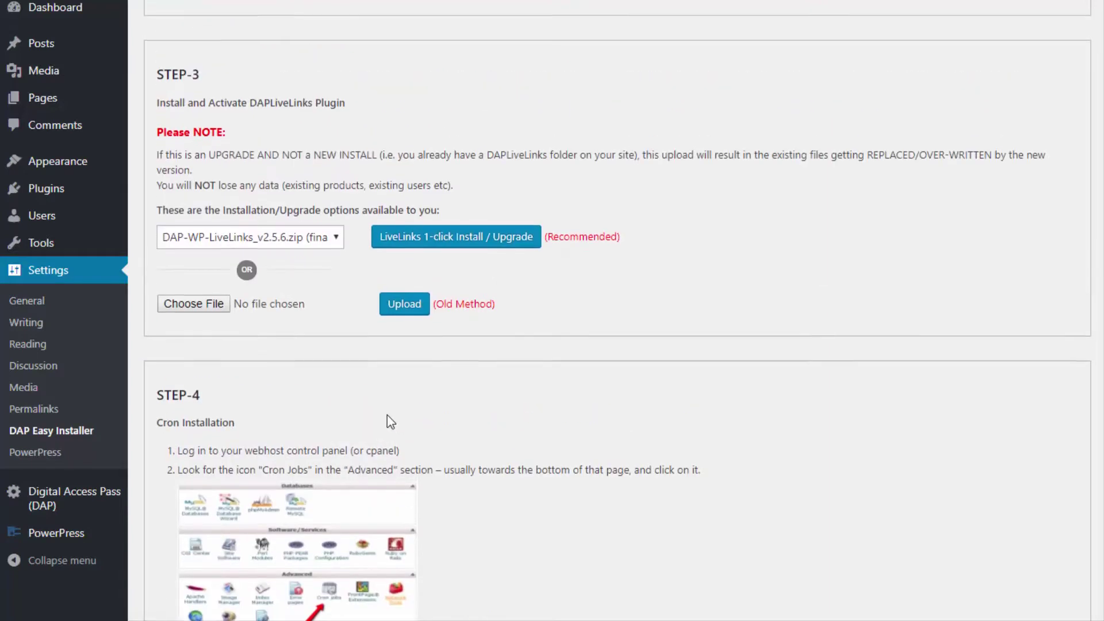